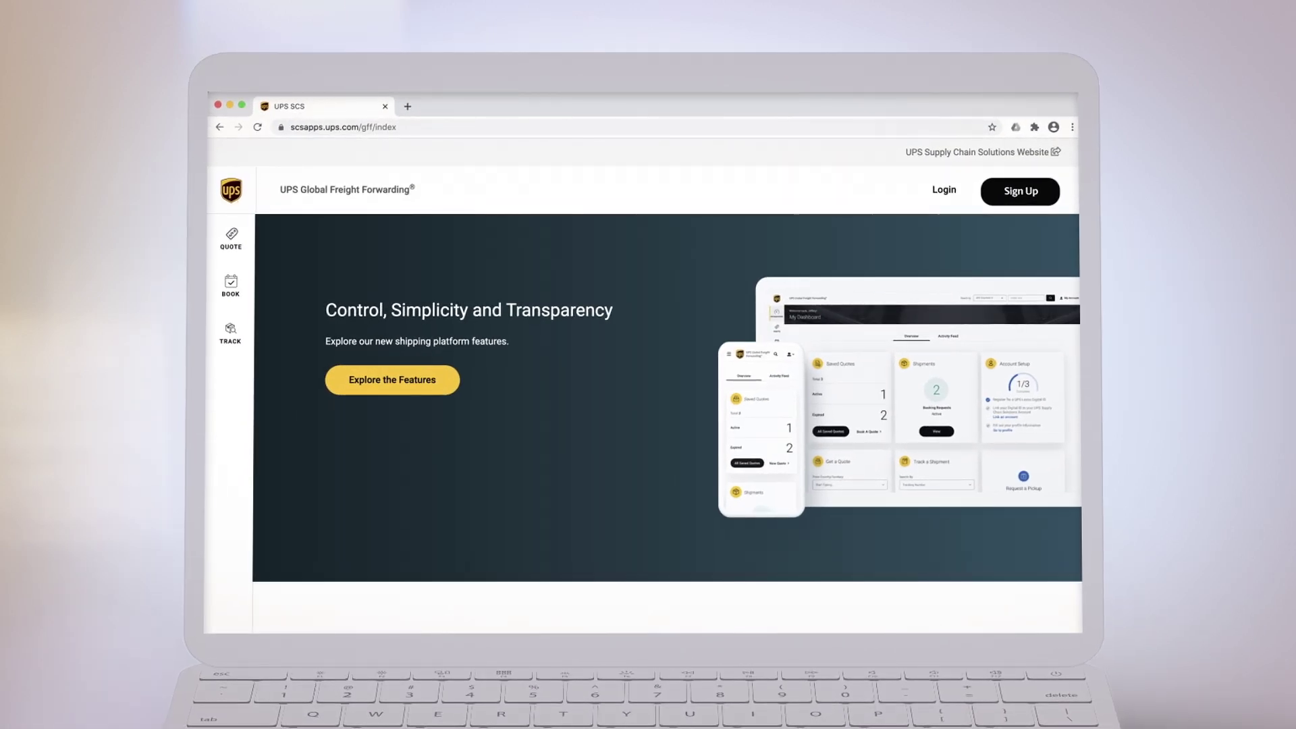
Step: Sign in with the account e-mail and password to reach My Dashboard
left_click(945, 191)
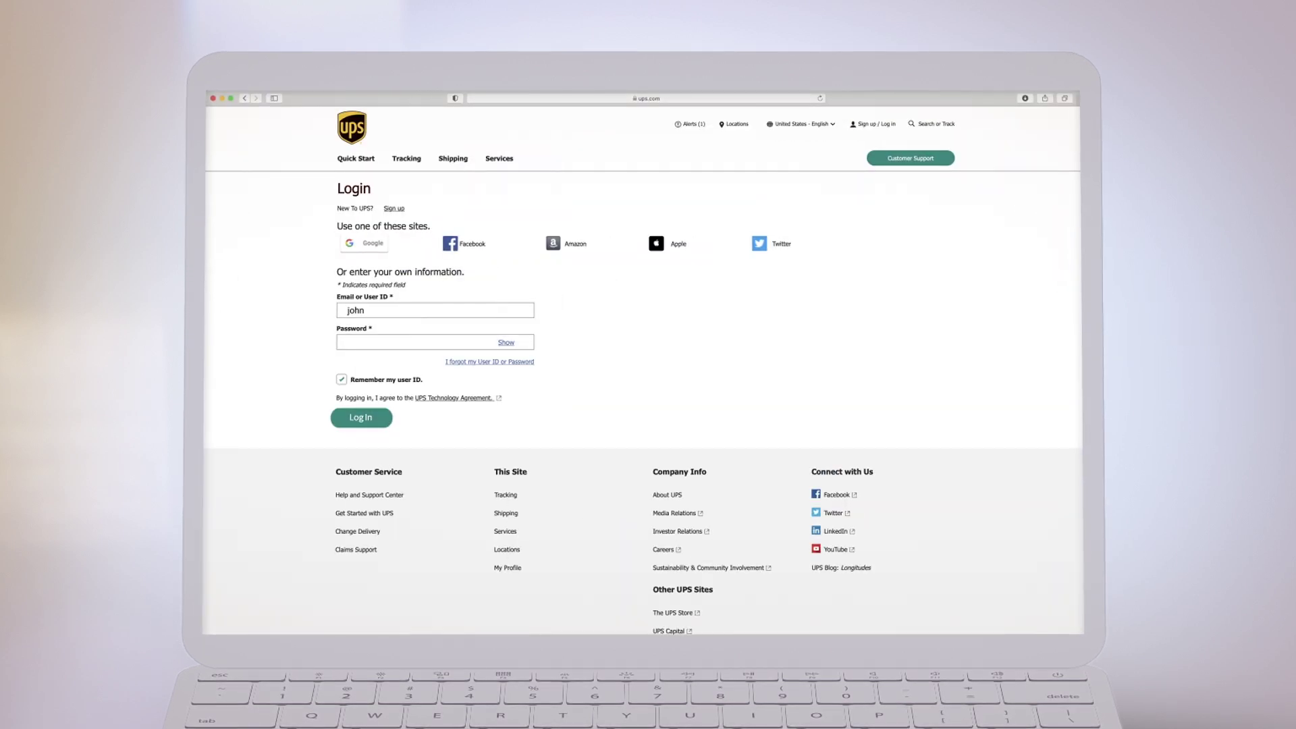
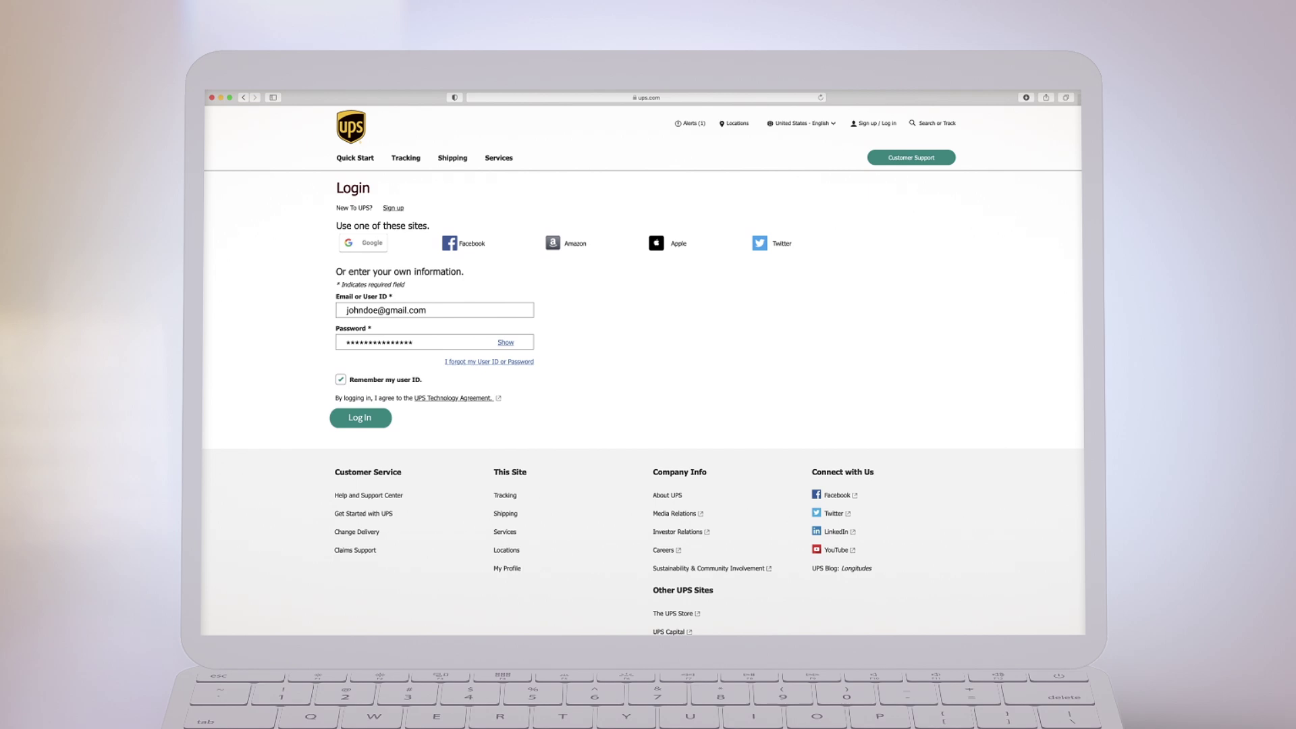
left_click(365, 417)
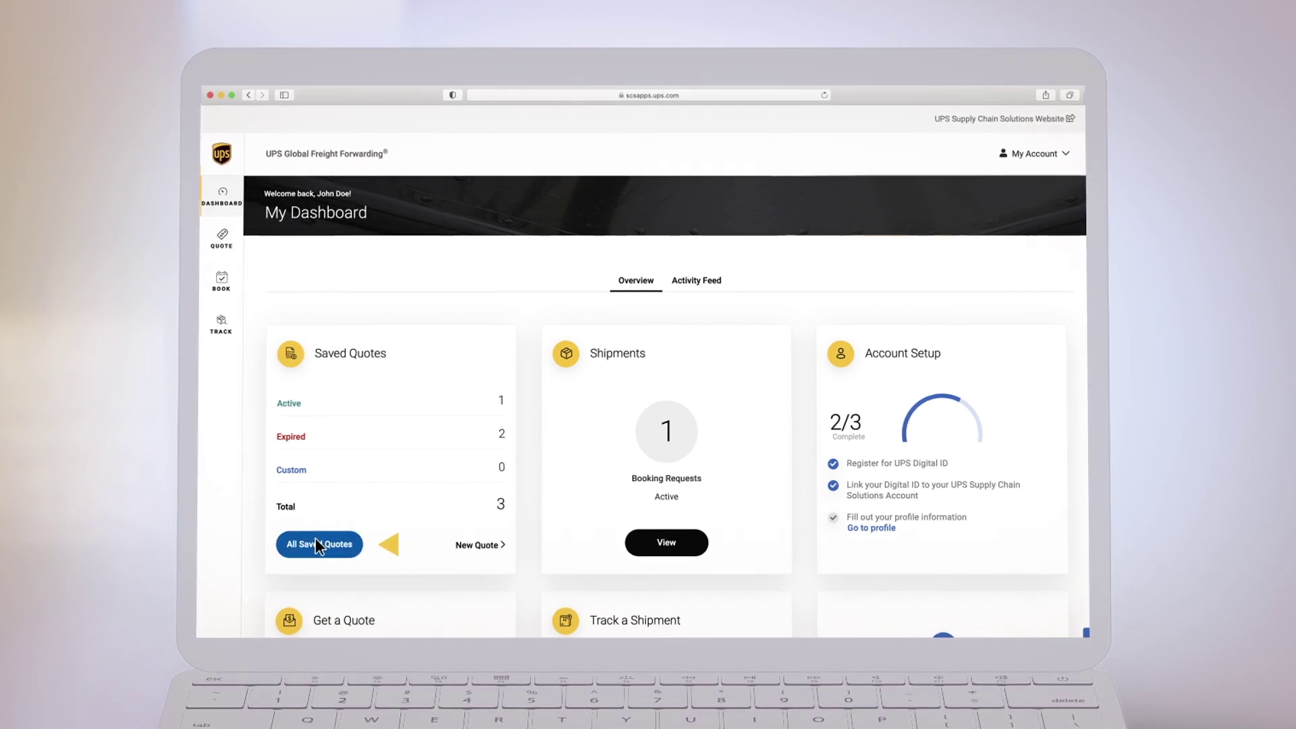
Step: Start a new quote with origin China Mainland, city Shanghai, 020051
left_click(220, 240)
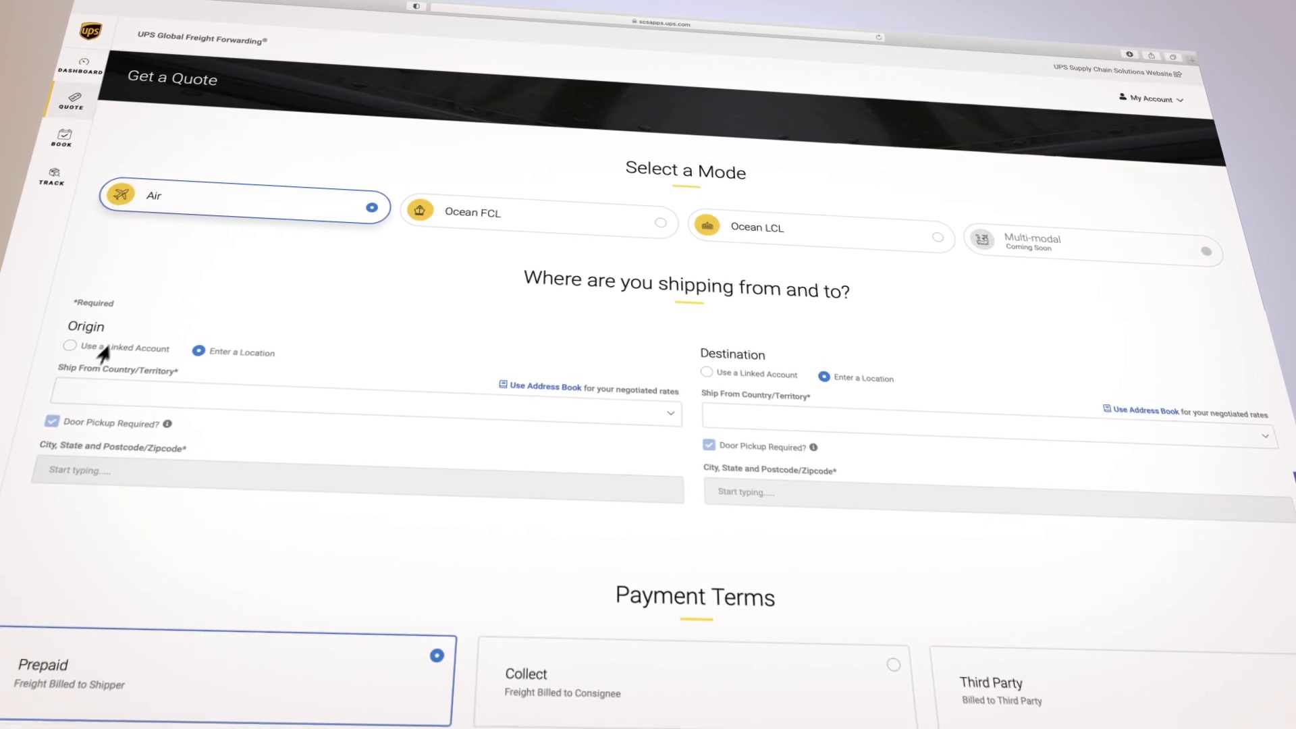
left_click(85, 390)
type("China")
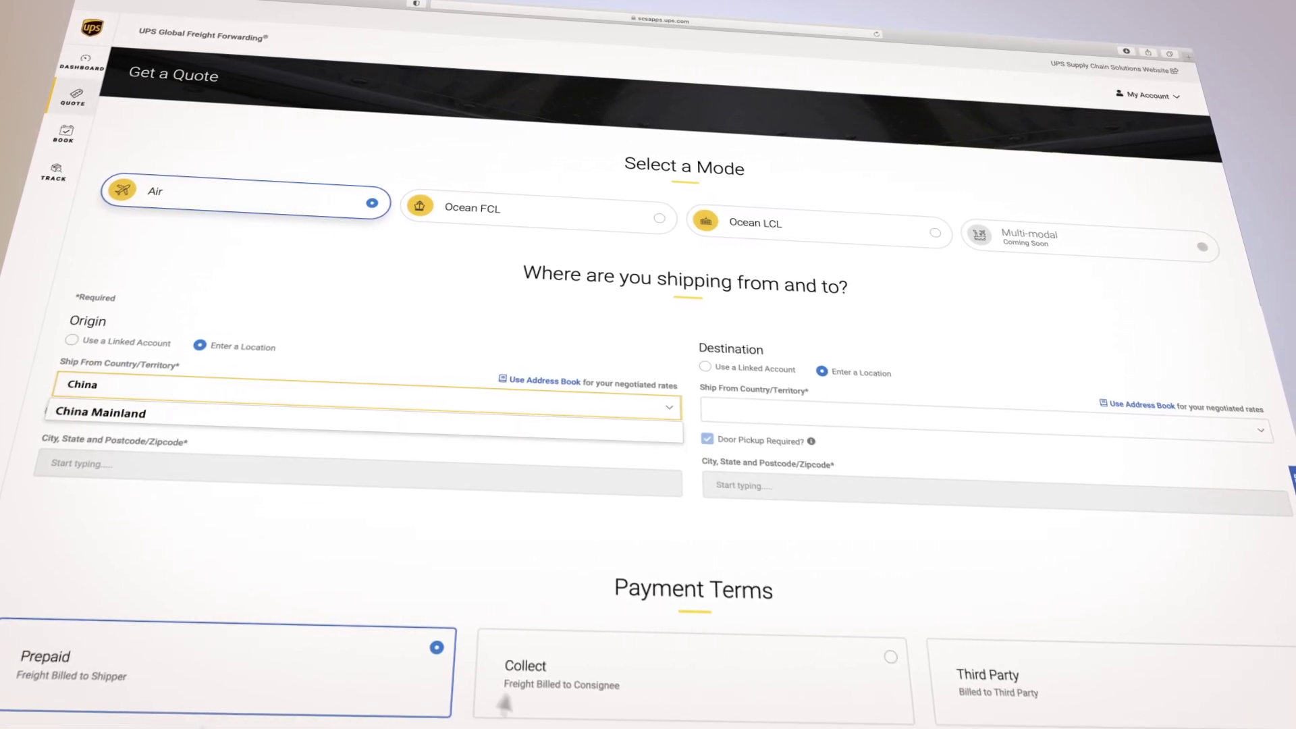
left_click(104, 409)
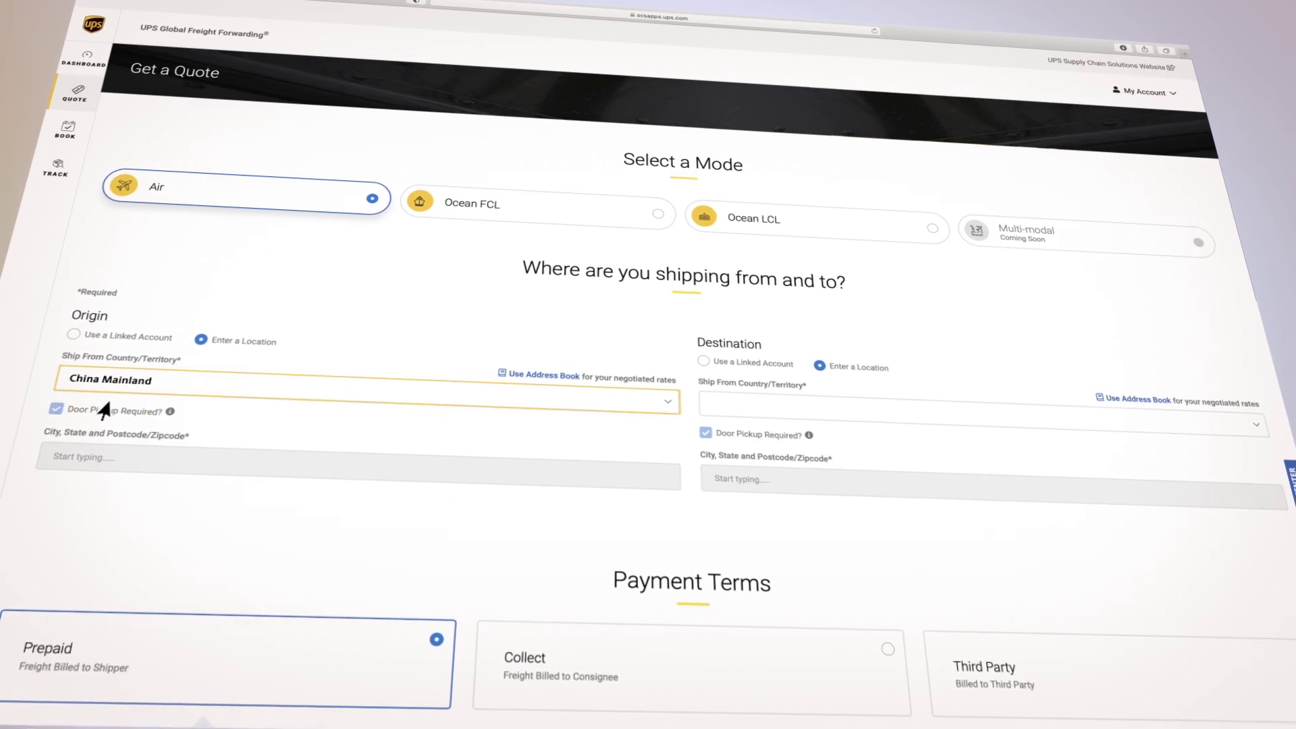
left_click(92, 457)
type("Shang")
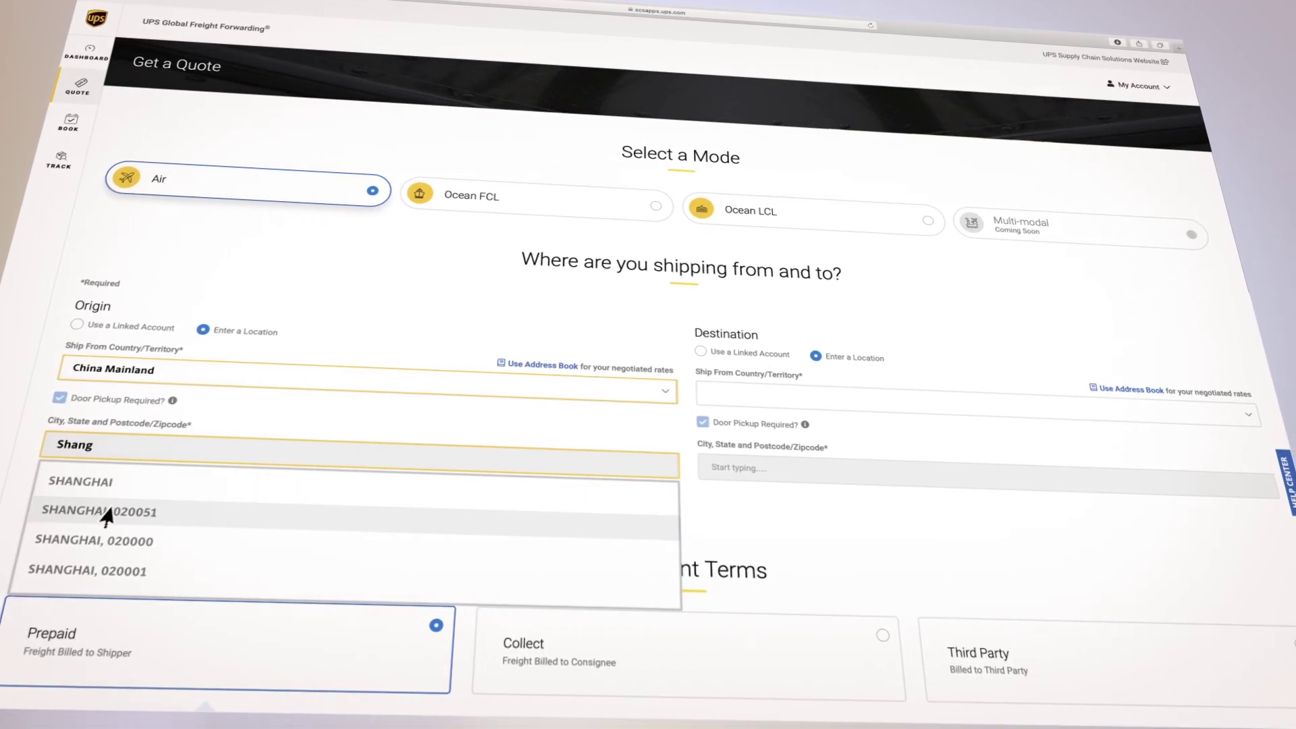
left_click(104, 513)
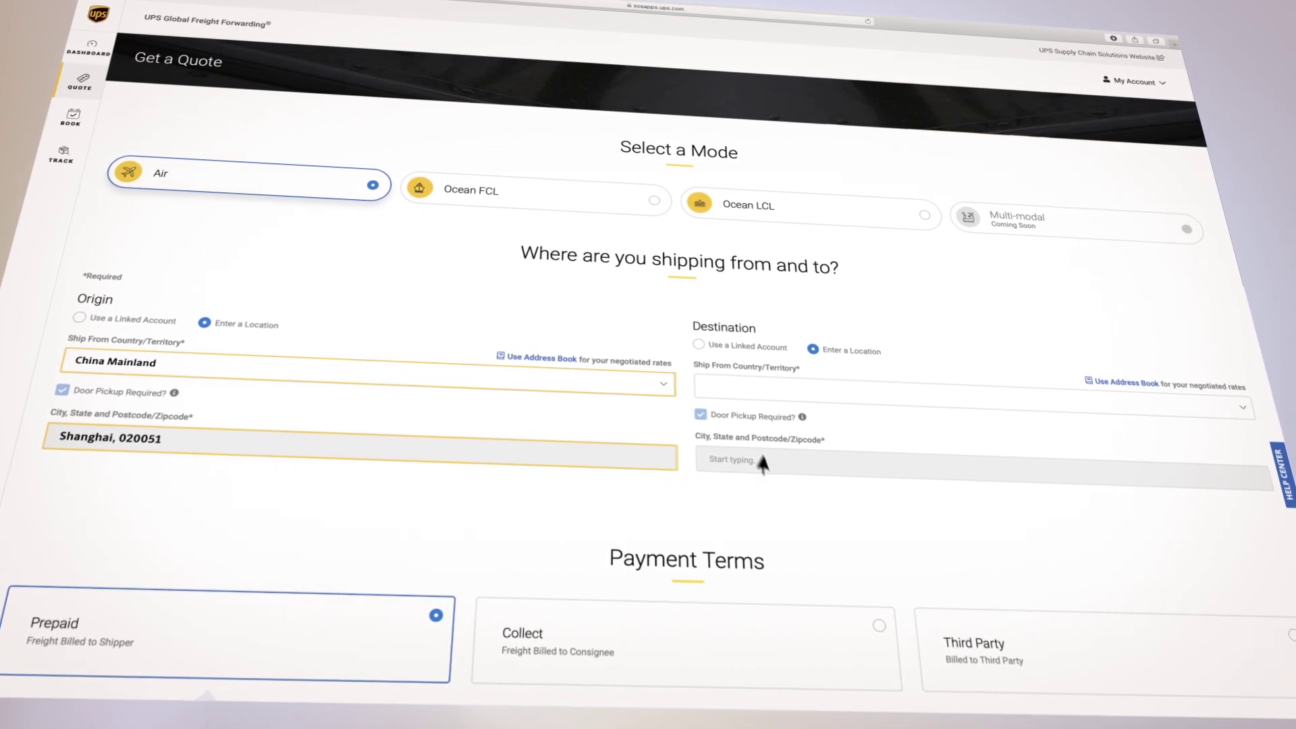
Step: Set the destination to the linked Alpharetta account
left_click(697, 345)
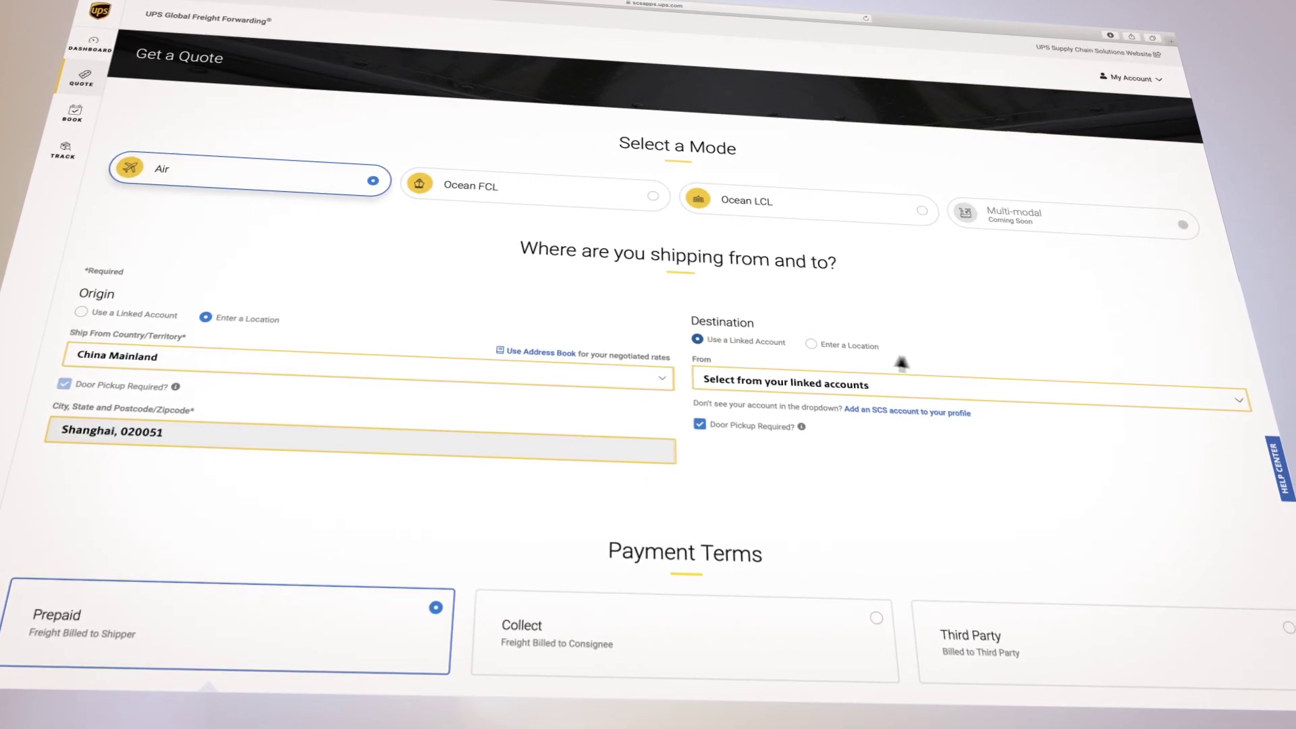
left_click(1235, 397)
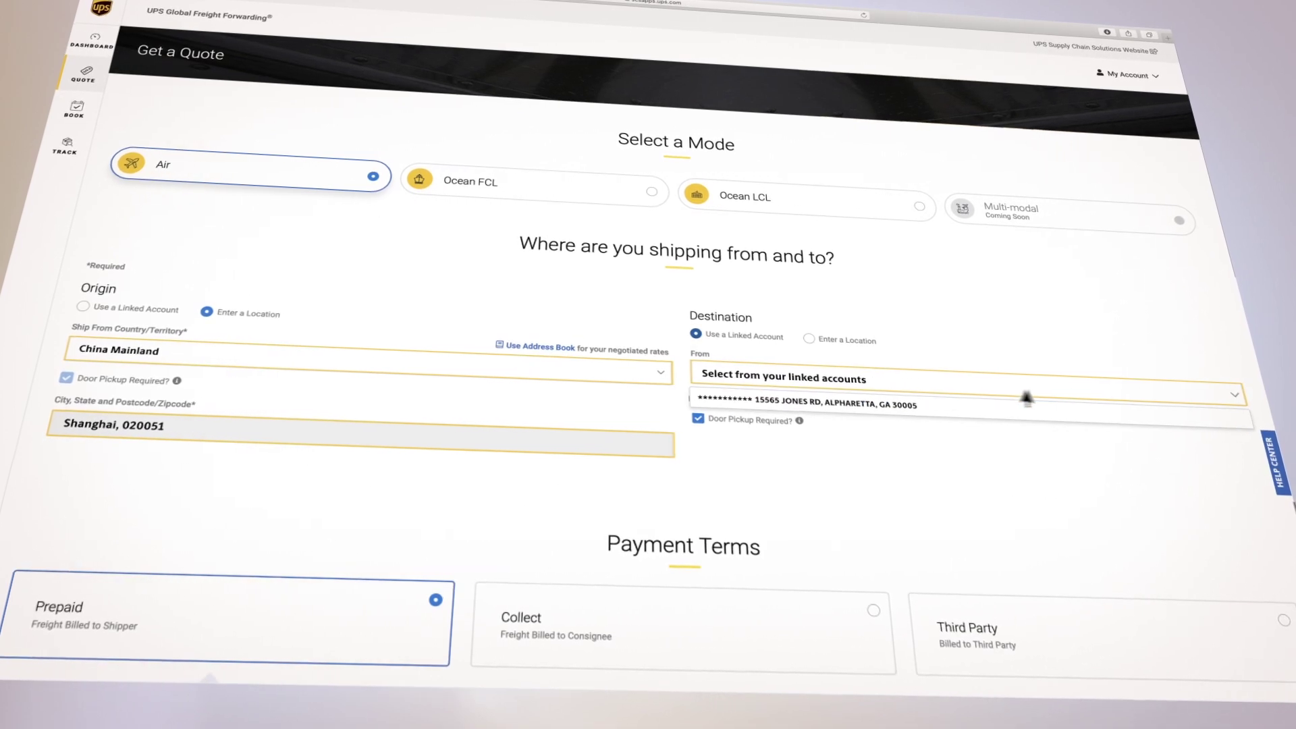
left_click(817, 399)
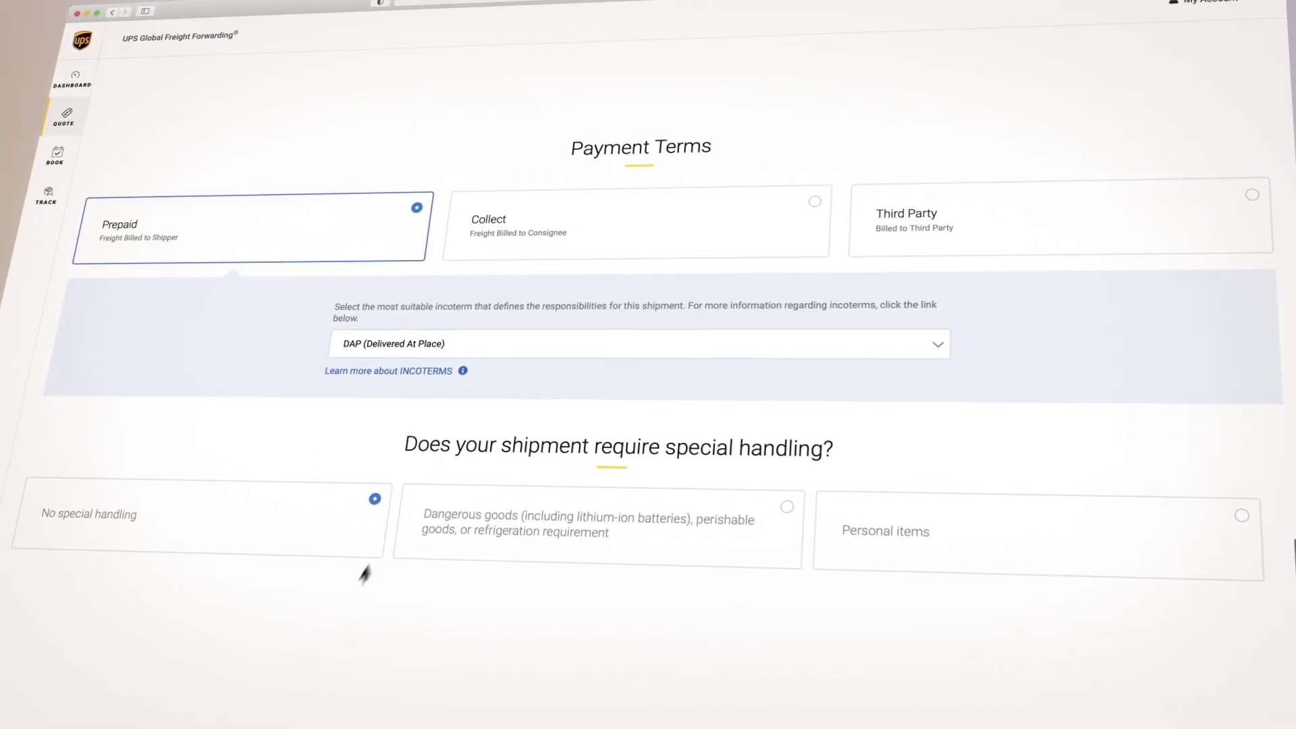
Step: Switch payment terms to Collect and confirm EXW (Ex Works) as the incoterm
left_click(814, 202)
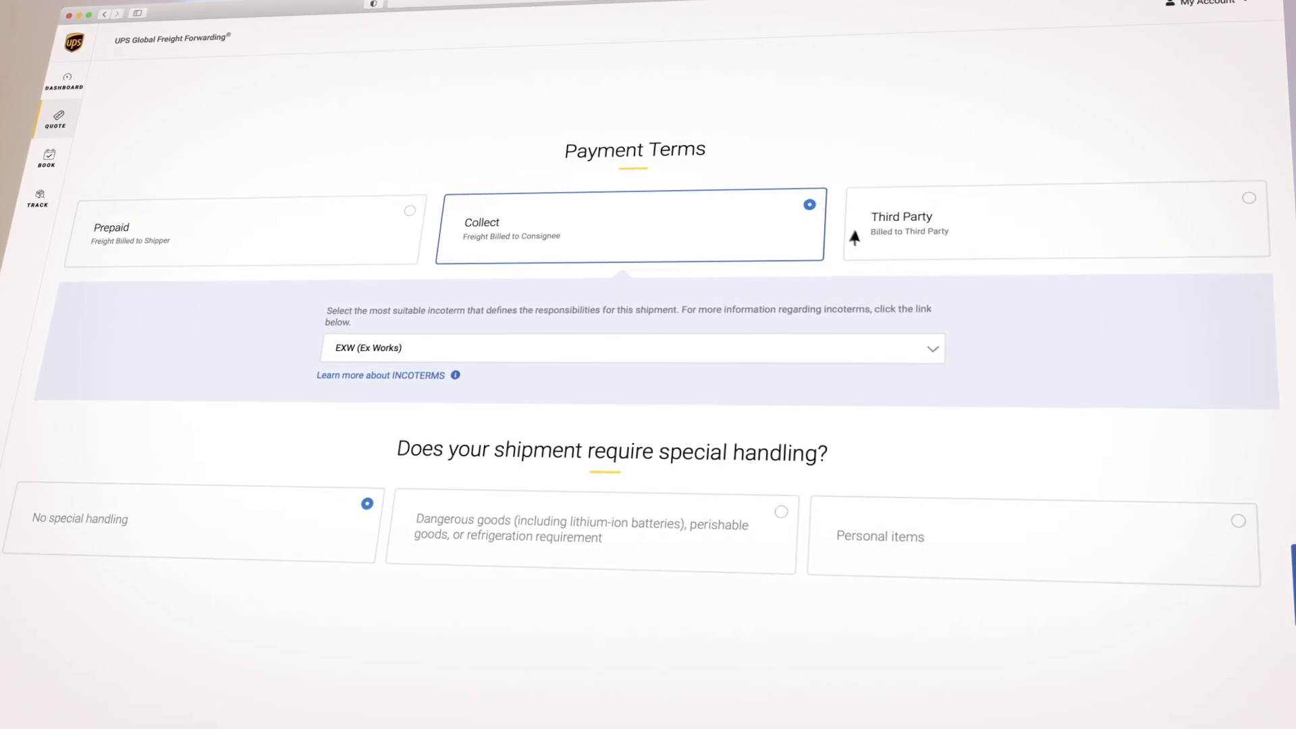
left_click(932, 352)
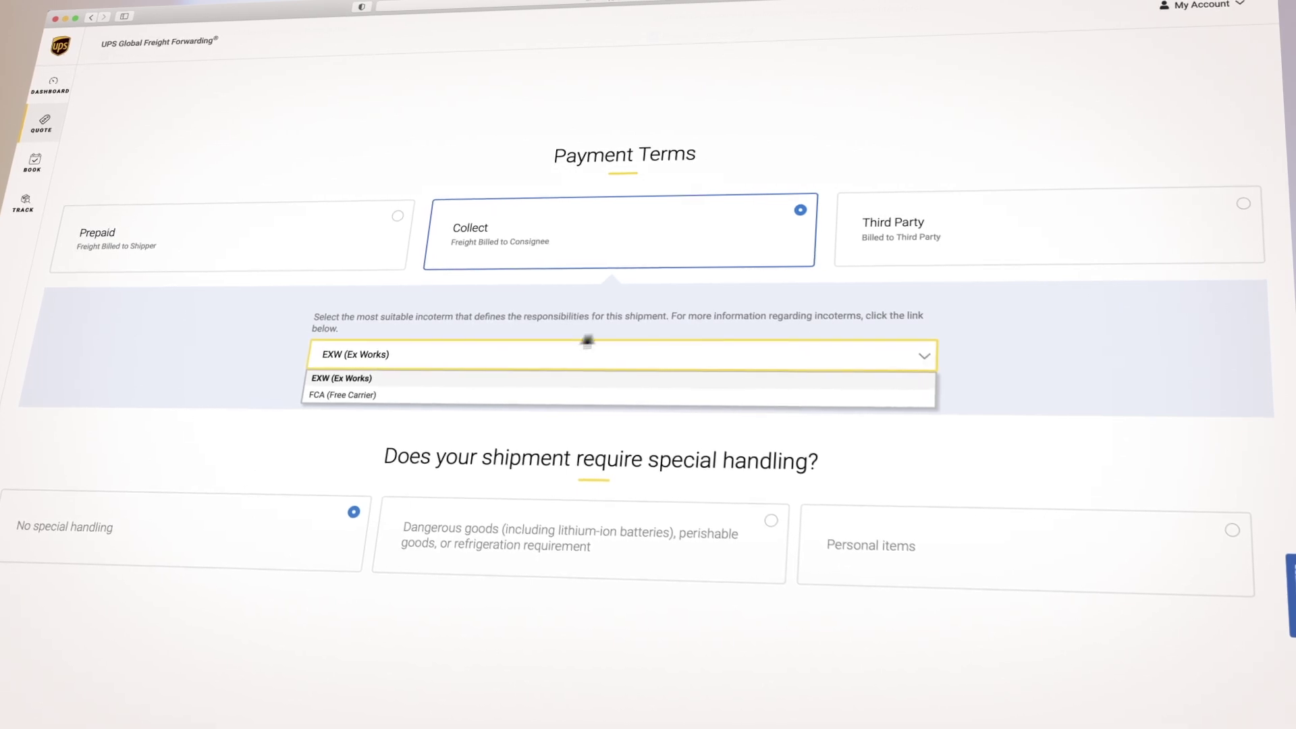
left_click(352, 379)
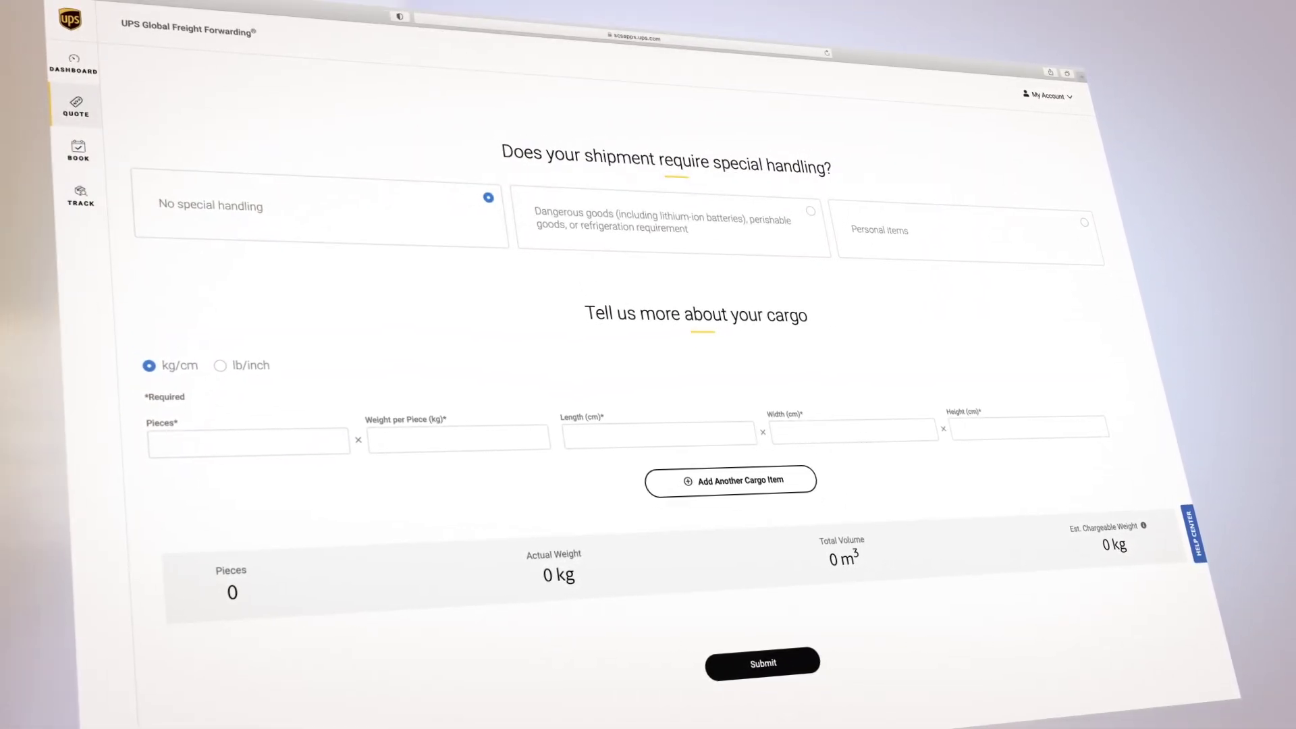
Step: Submit one 200 kg piece, 40×40×40 cm, with no special handling for an estimate
left_click(489, 197)
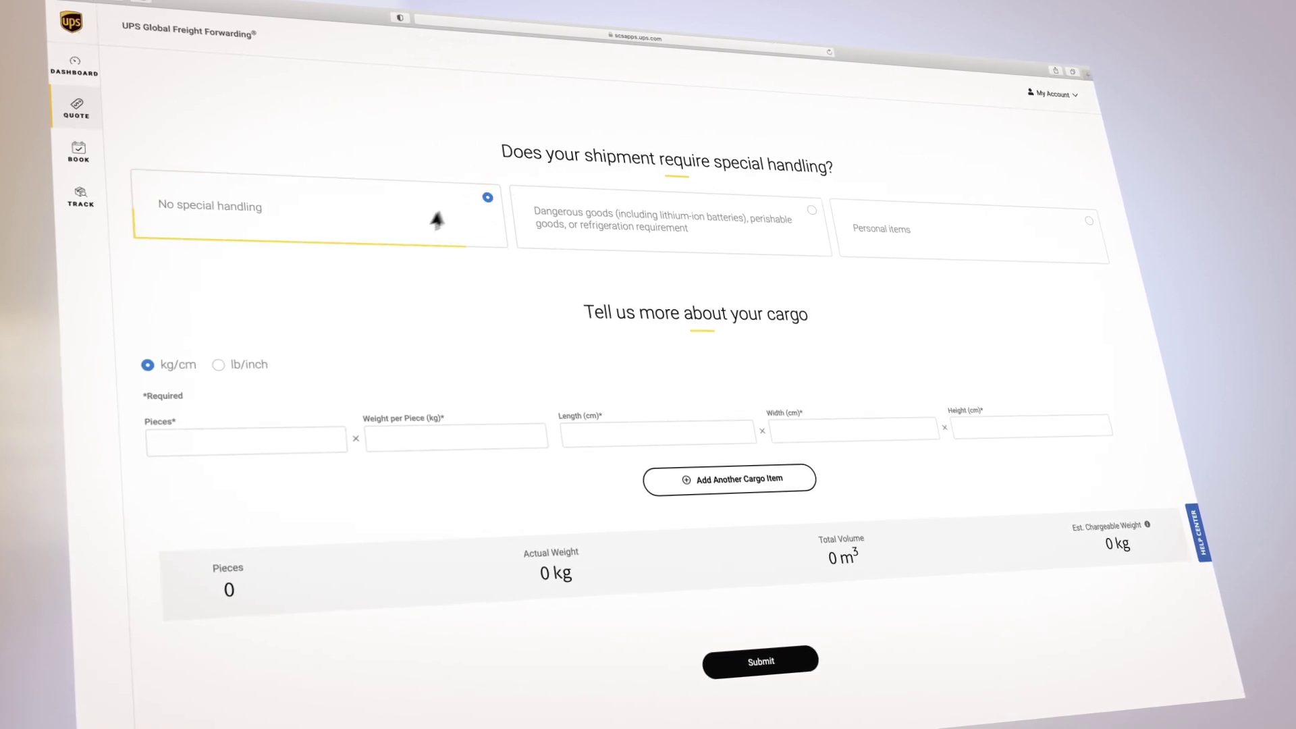
left_click(224, 440)
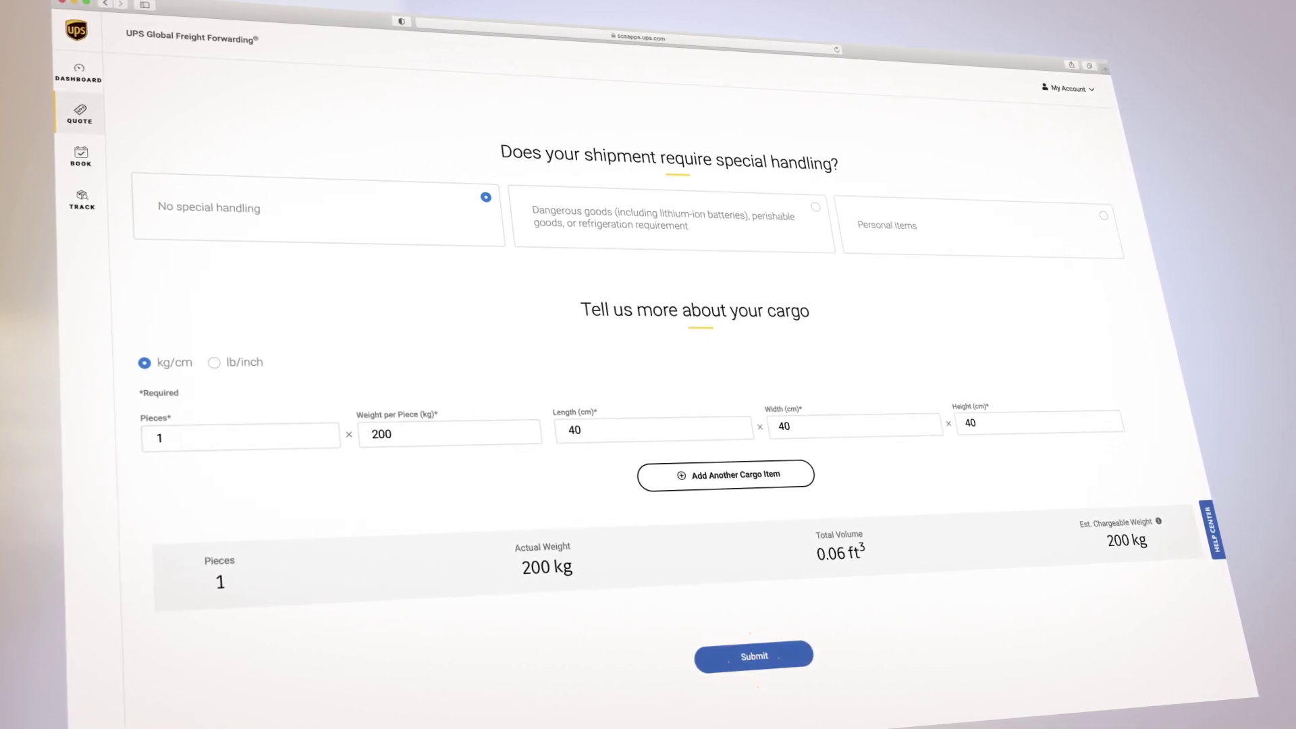
left_click(754, 656)
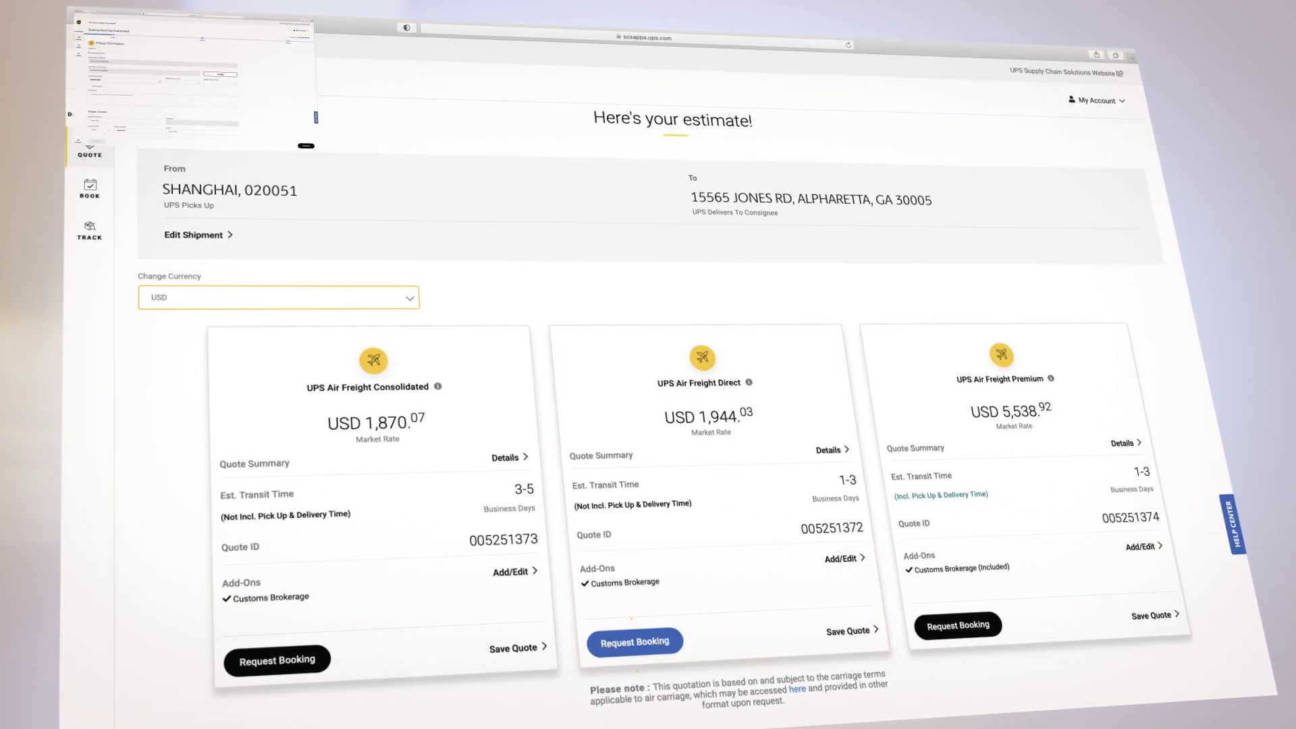
Step: Request a booking for the Next Day Guaranteed option
left_click(635, 642)
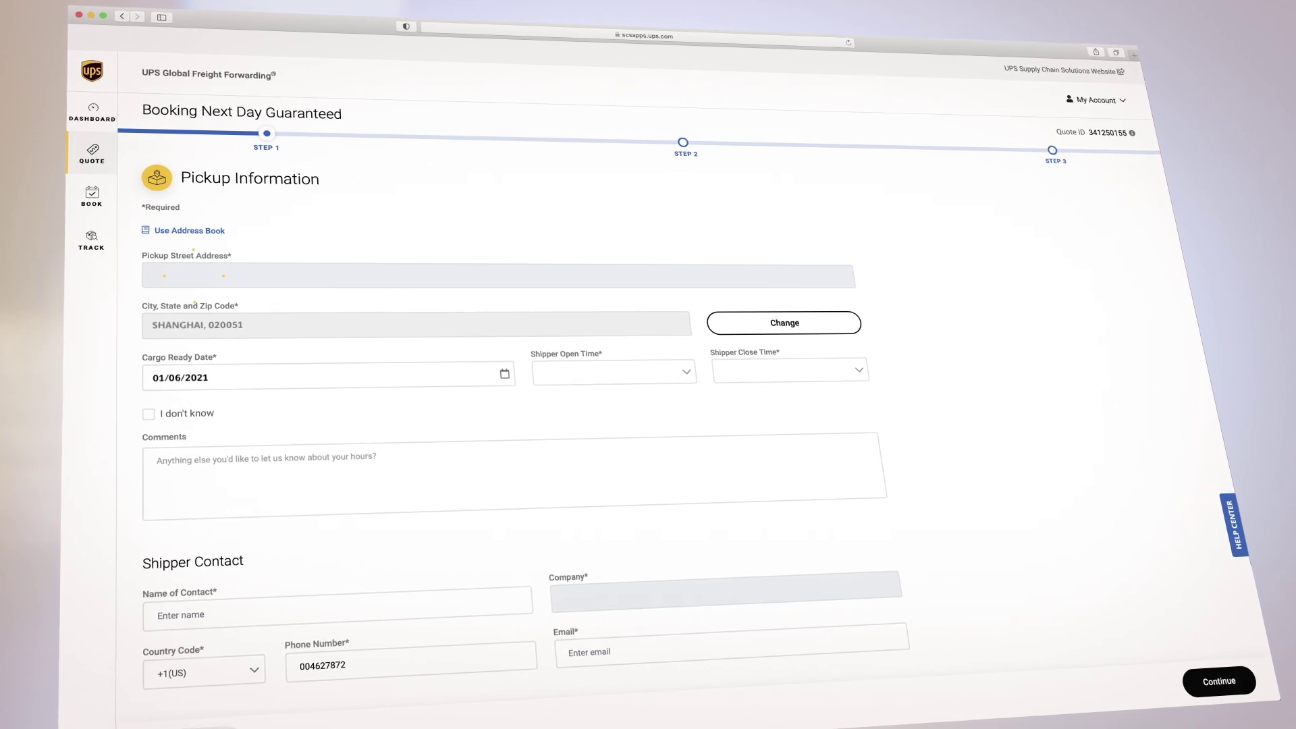
Step: Enter pickup at 12345 Main St, ready January 8, opening 12:30am, with a comment and shipper contact
type("12345 Main Street")
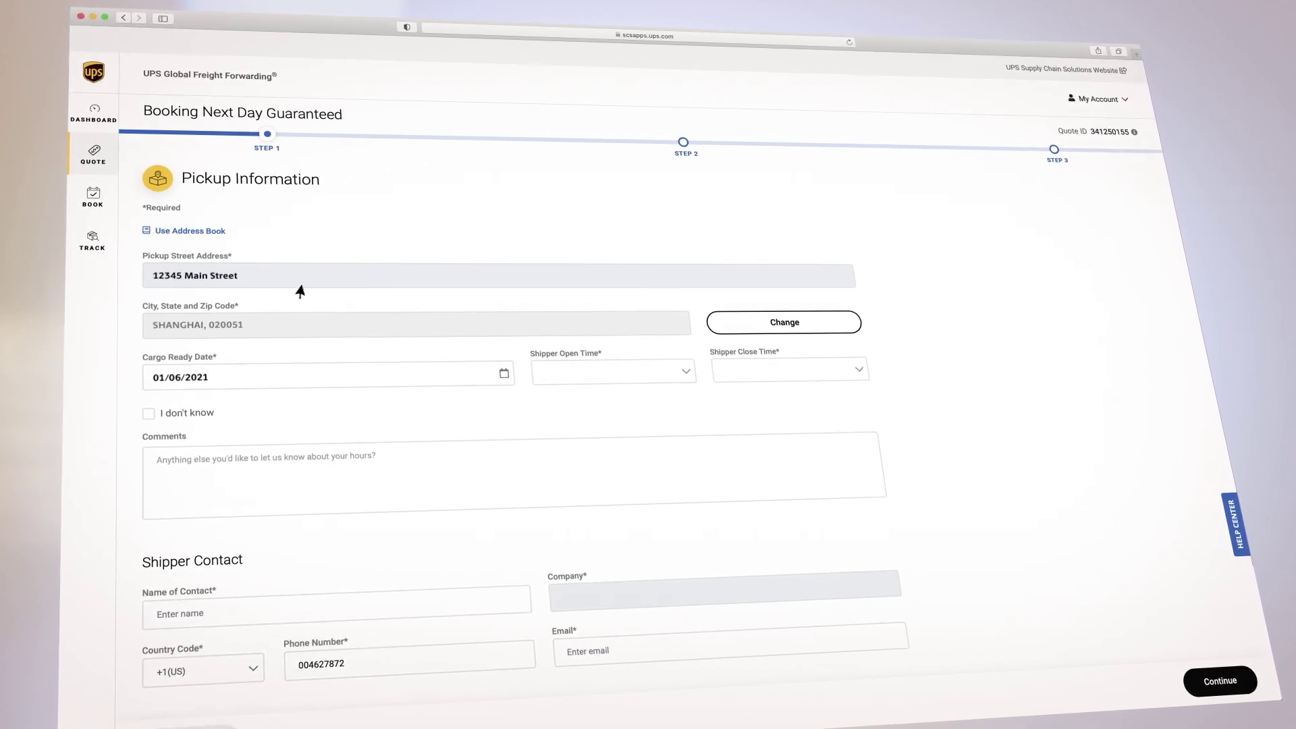
left_click(504, 373)
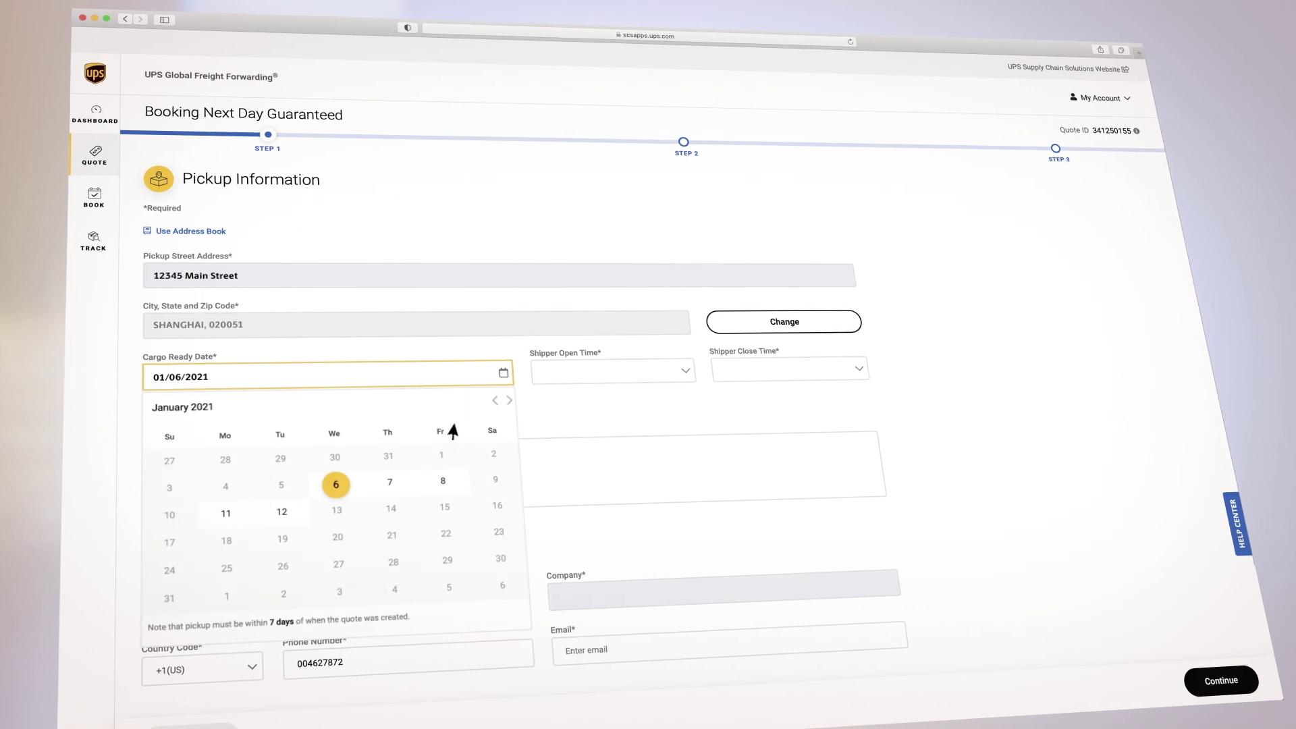
left_click(441, 482)
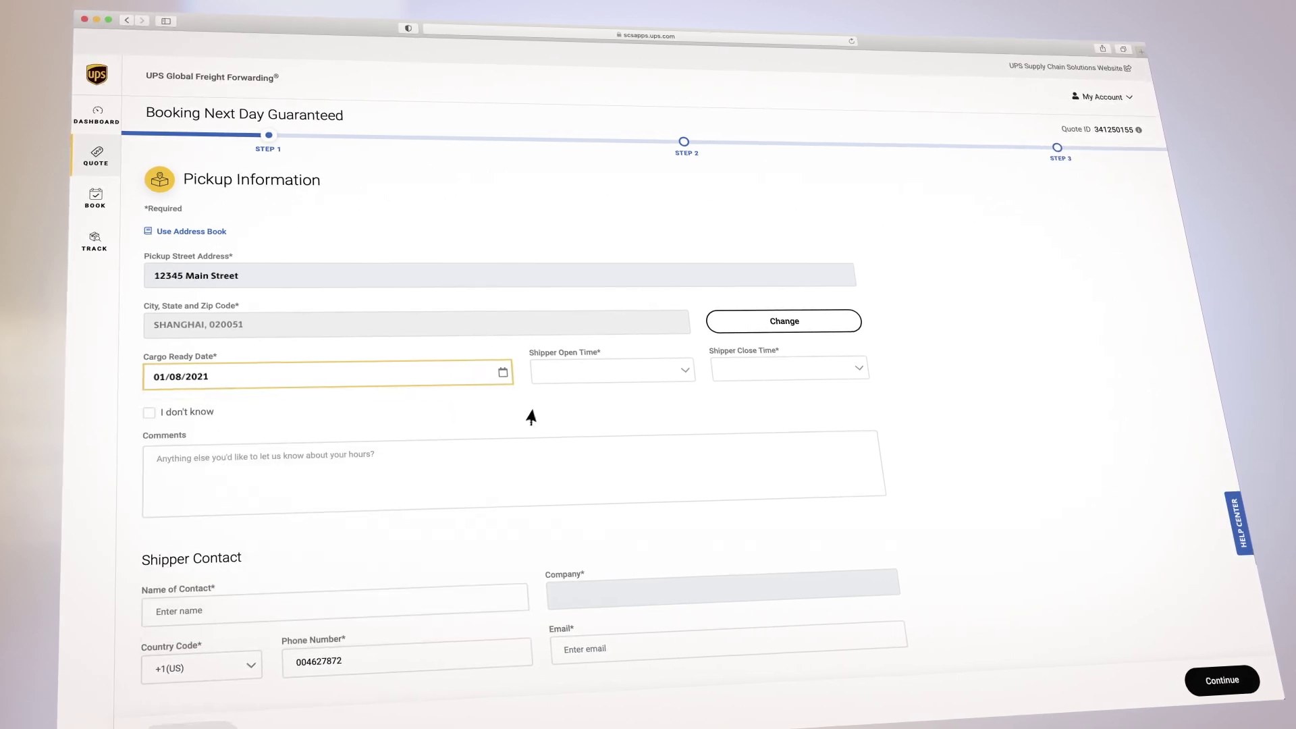
left_click(685, 371)
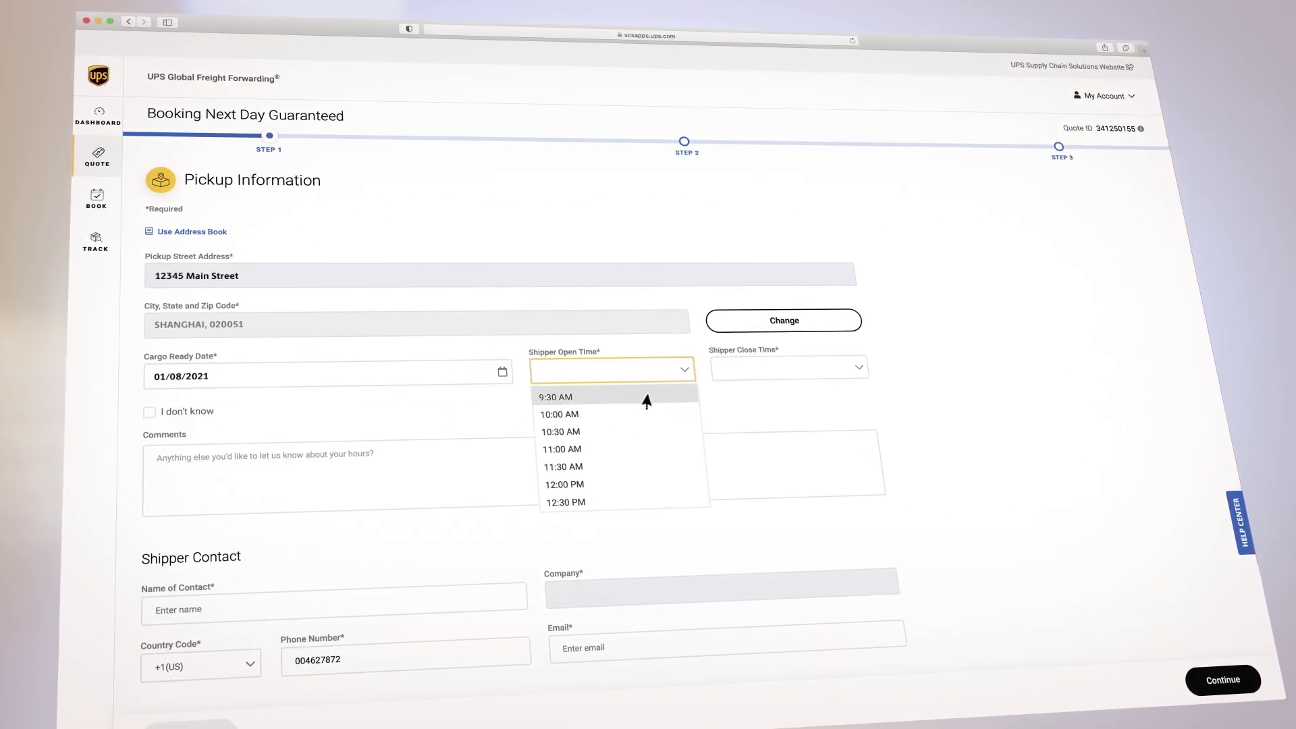
left_click(567, 501)
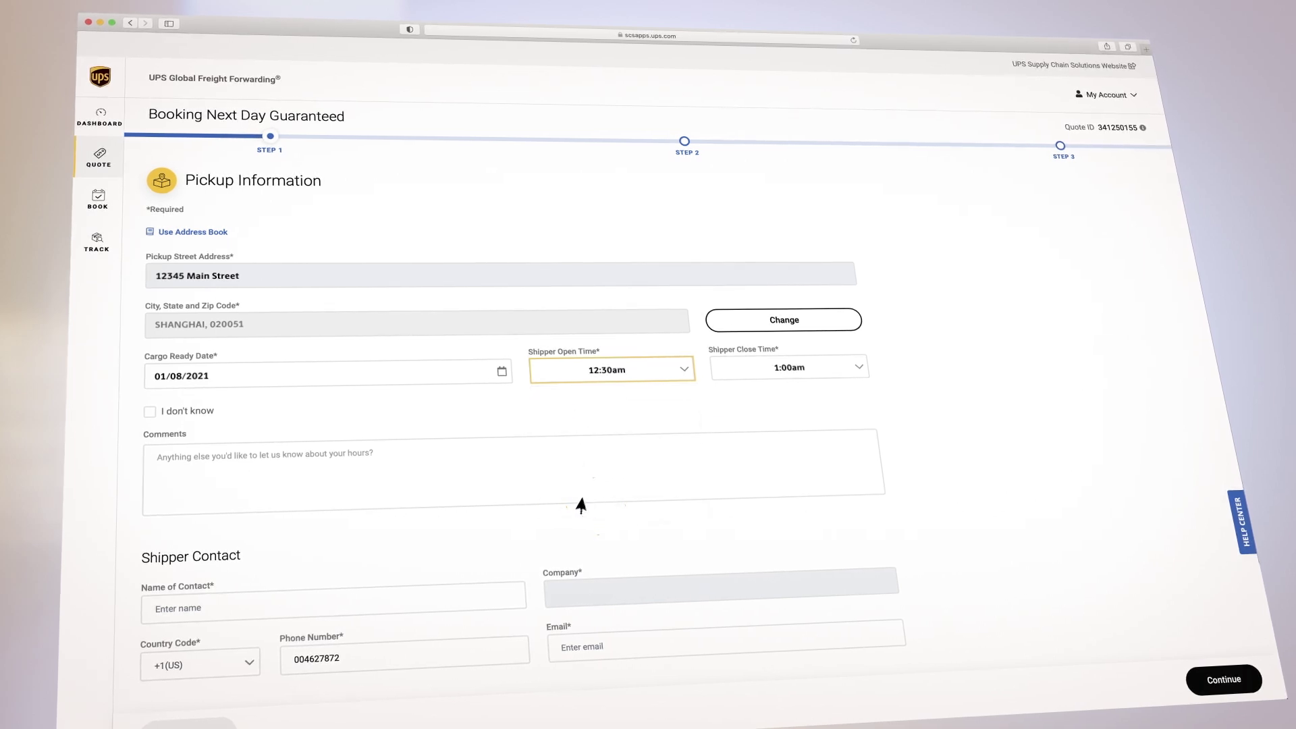
left_click(168, 459)
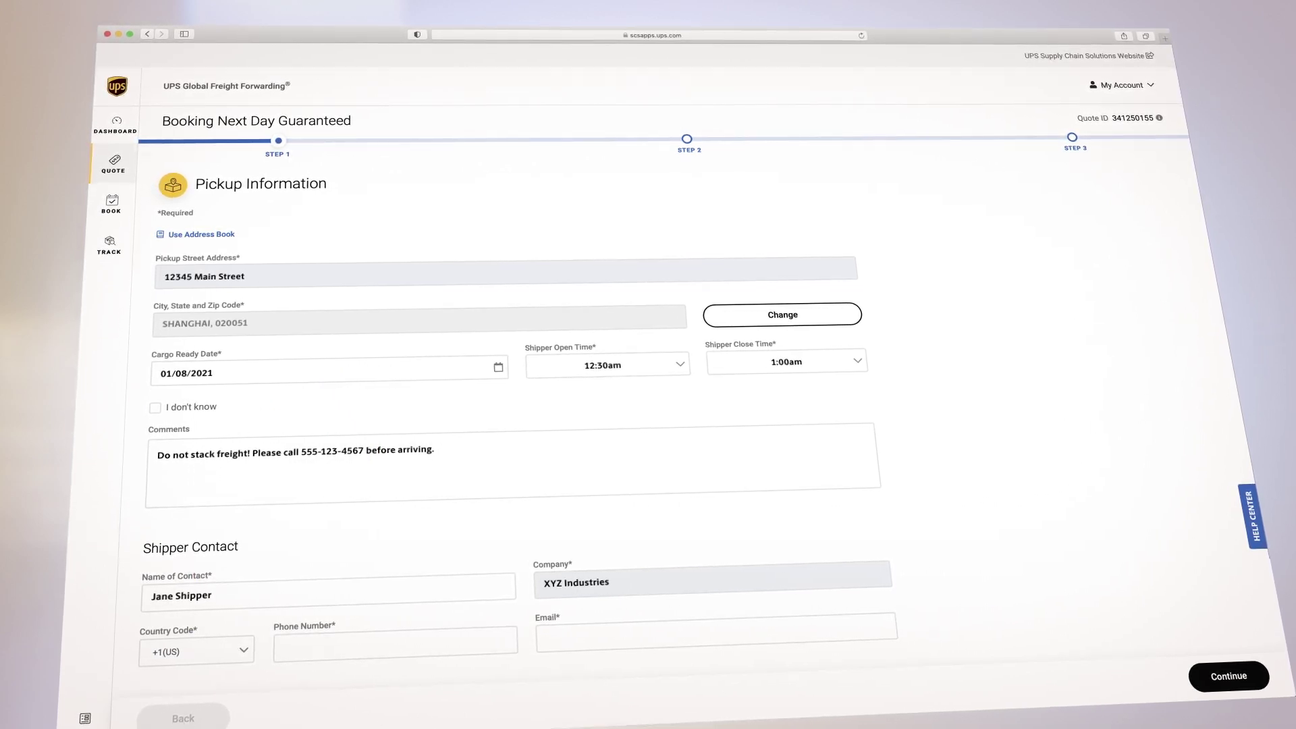
type("il.com")
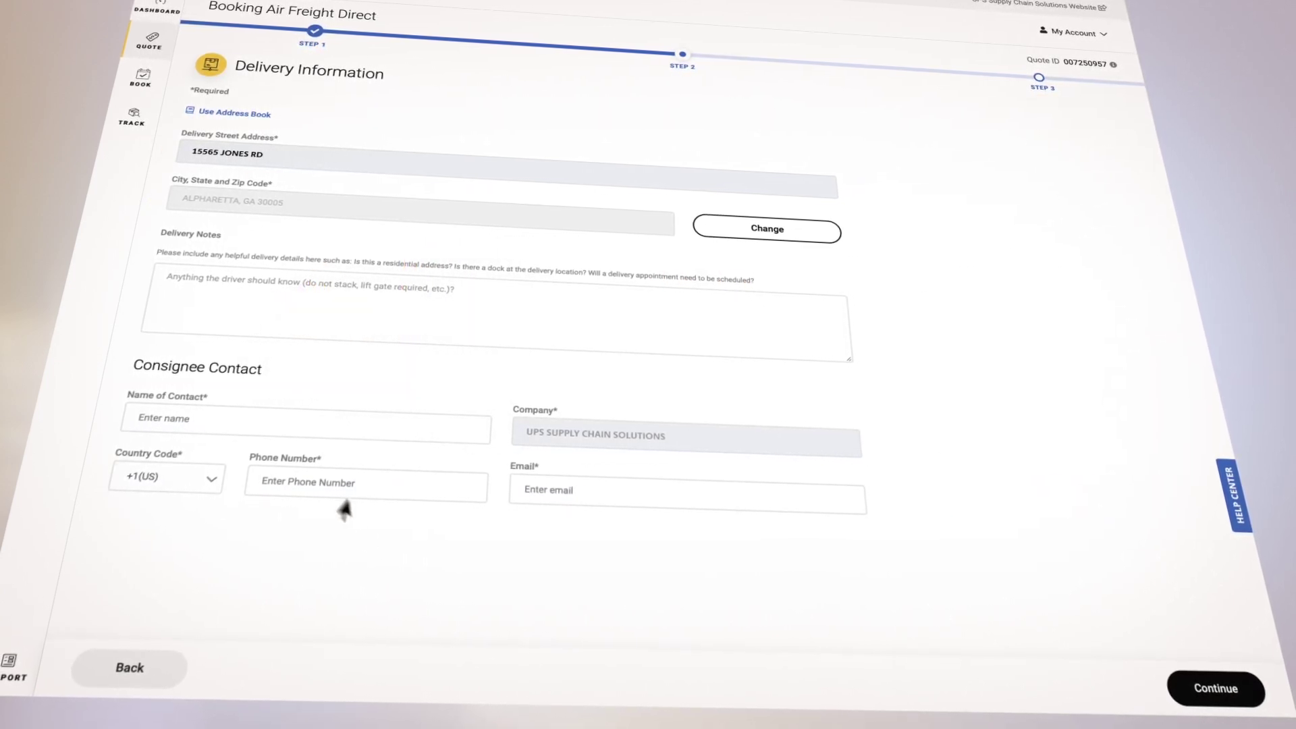
Step: Add the note 'No dock available at destination. Lift gate' and the consignee's name, phone and e-mail
left_click(177, 280)
type("No dock available at destination. Lift gate needed.")
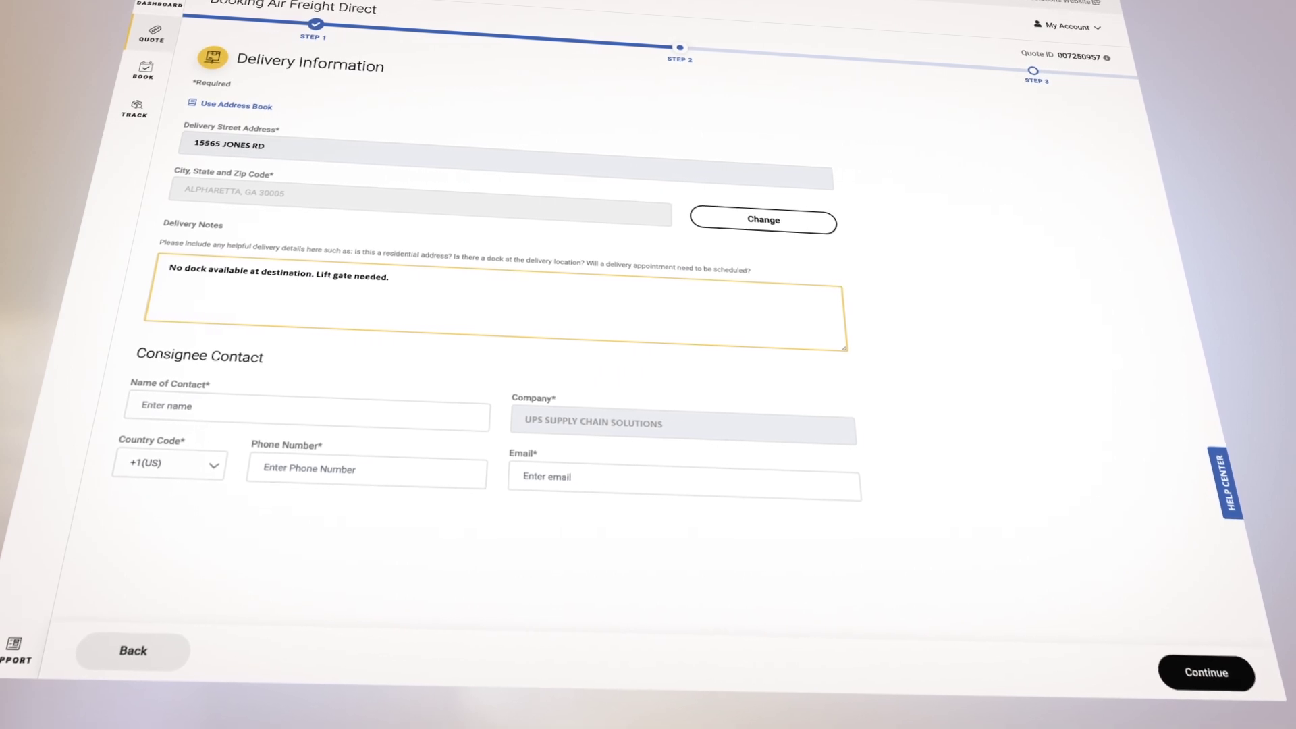
left_click(174, 384)
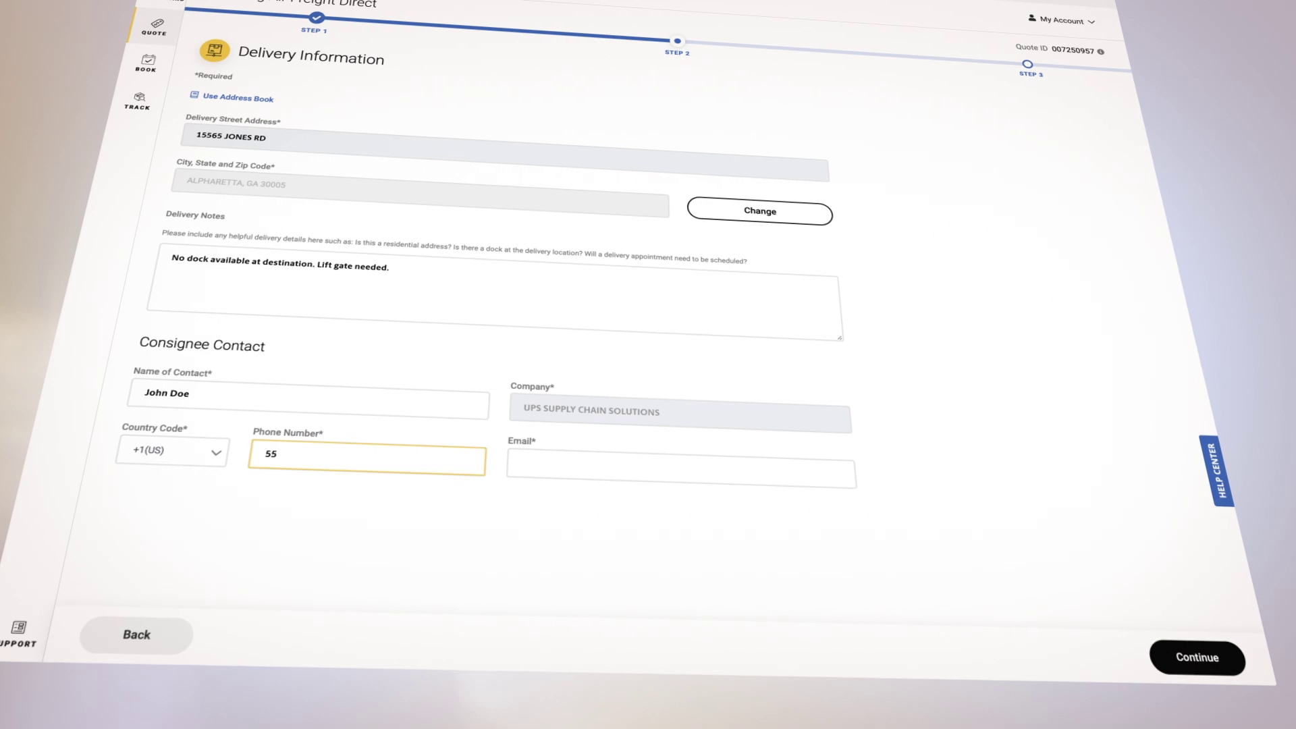
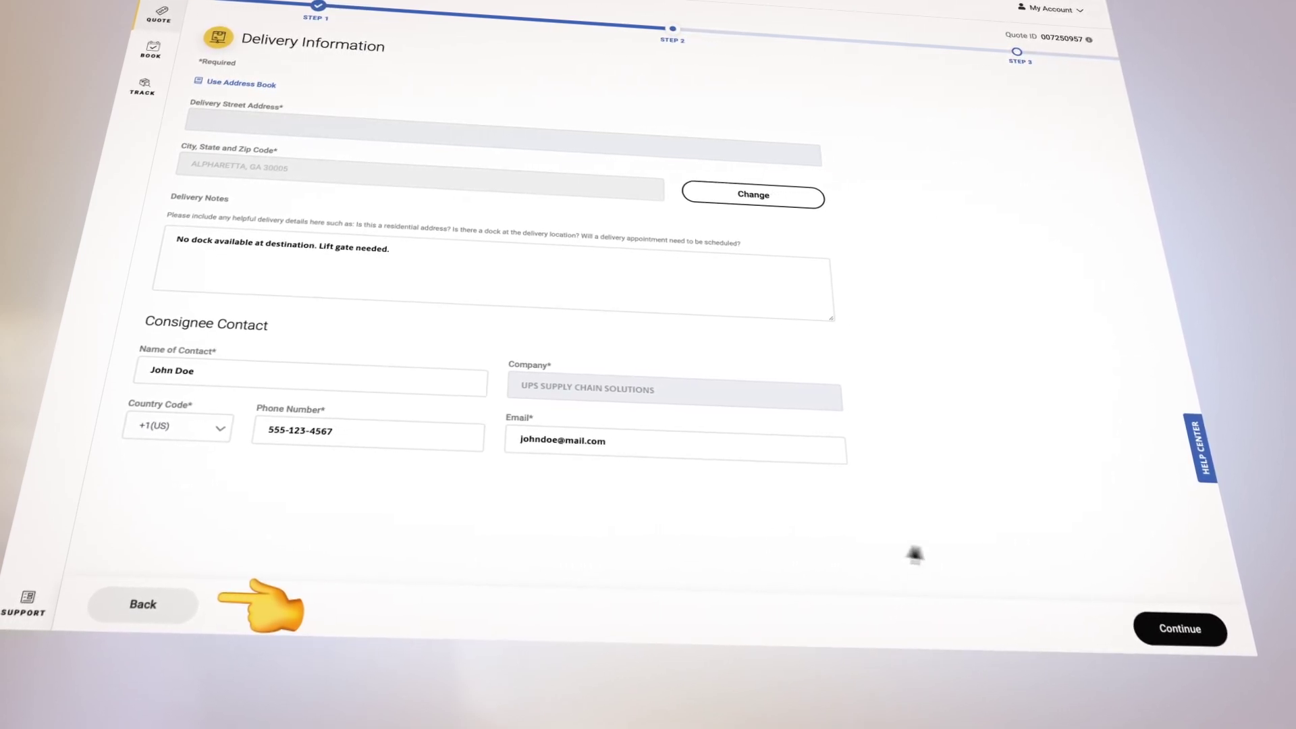
left_click(1175, 627)
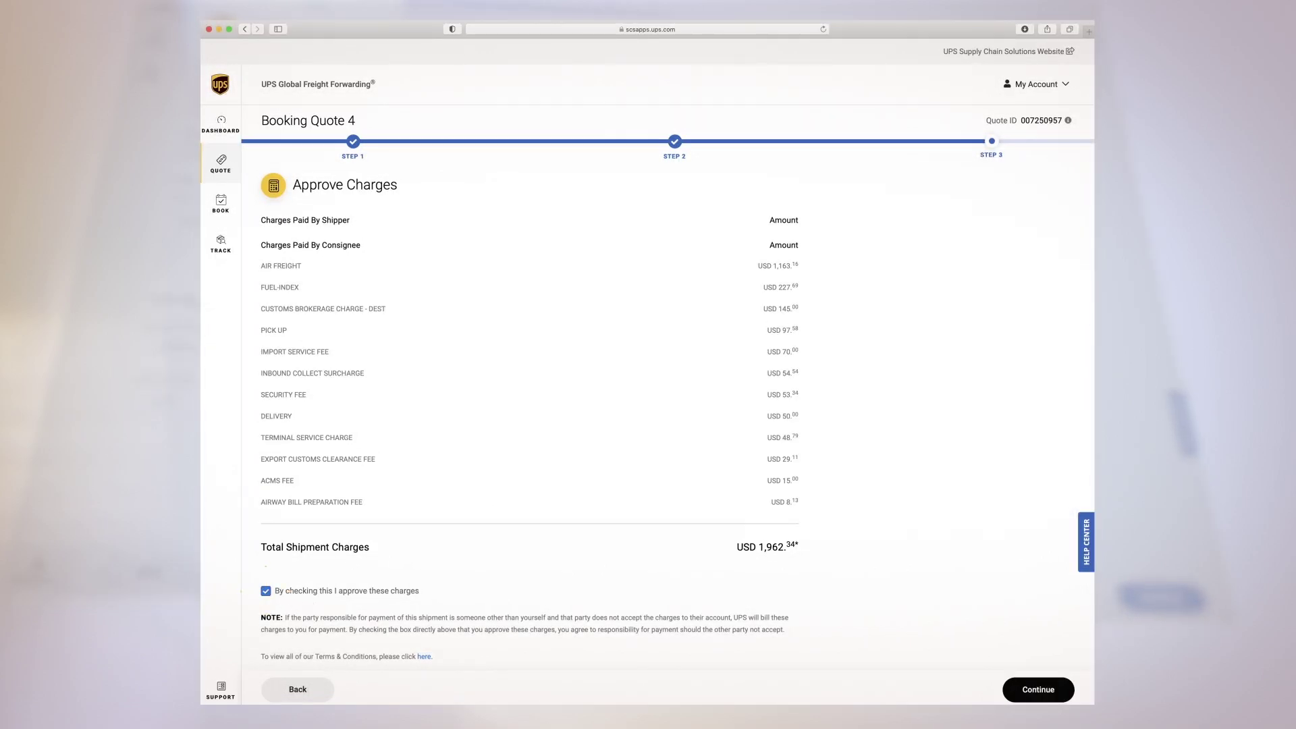
Step: Submit the approved USD 1,962.34 charges to complete the booking request
left_click(1023, 687)
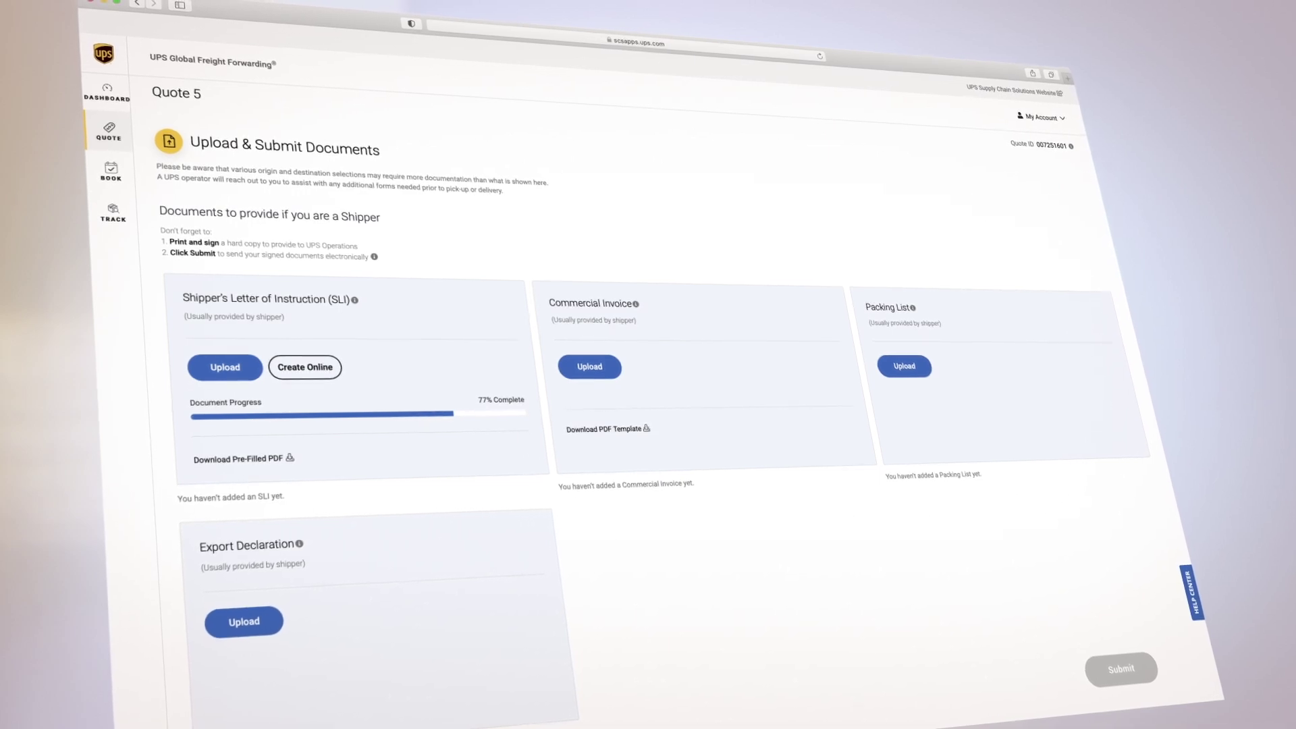
Step: Upload the packing list file on the Packing List card and acknowledge the success message
left_click(905, 365)
left_click_drag(1293, 432, 682, 365)
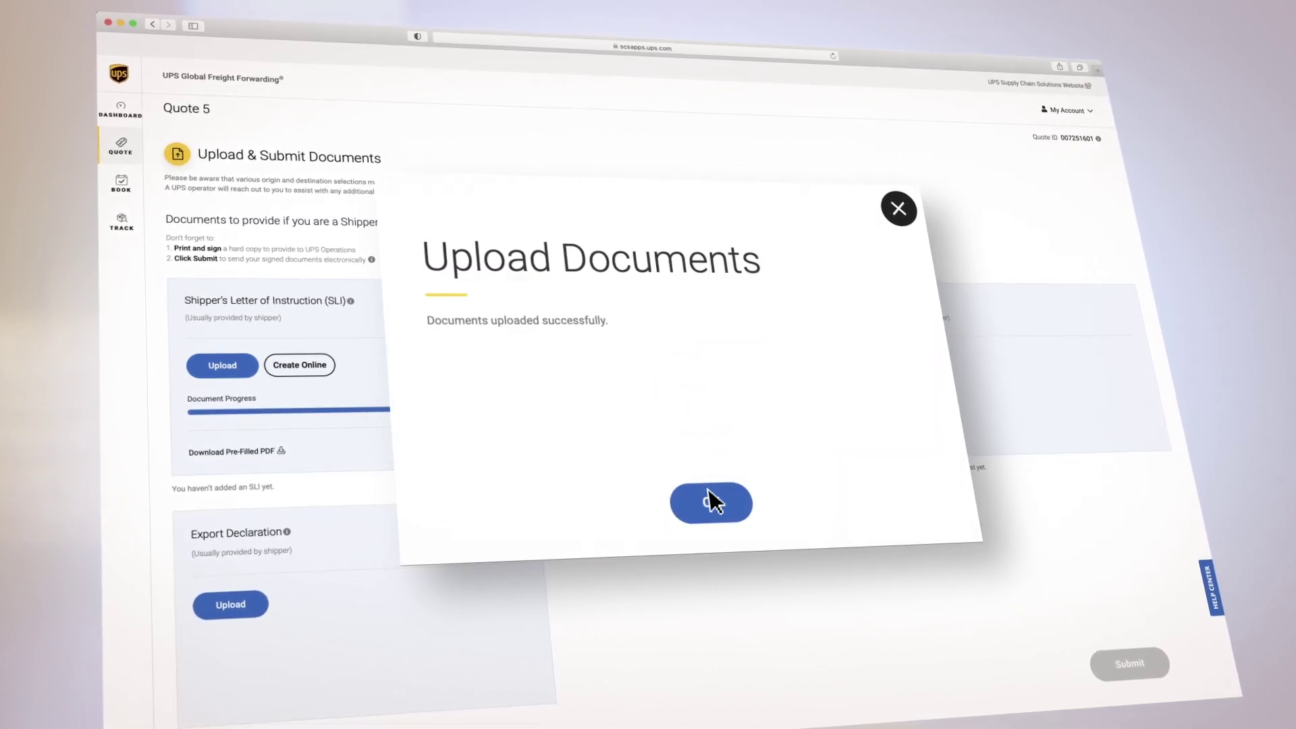
left_click(710, 500)
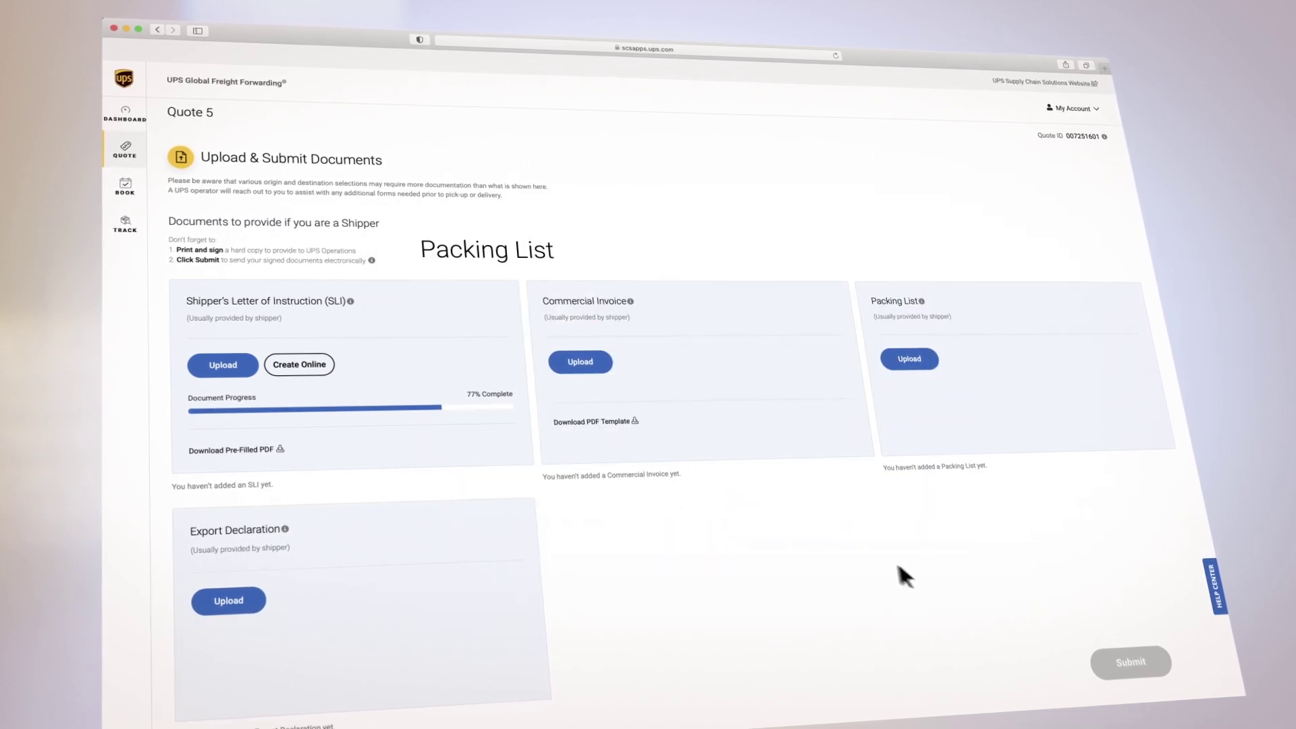